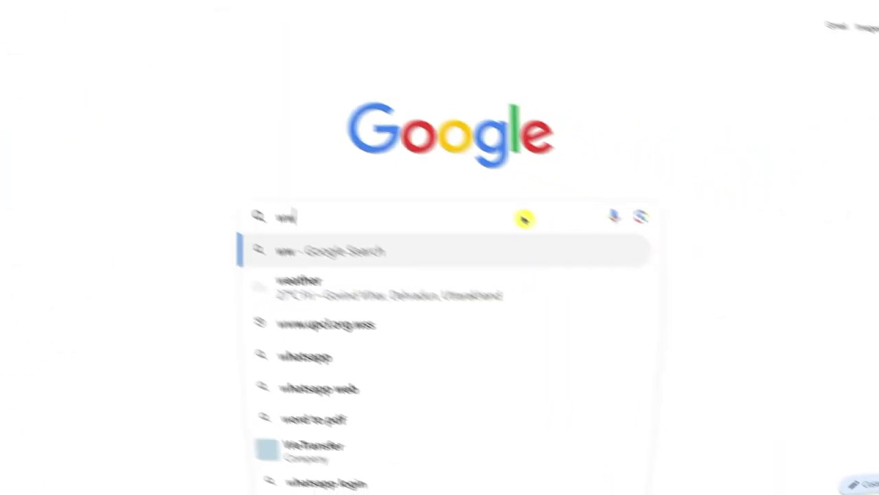
- Load creatify.ai and start generating a first ad for free
{"action": "type", "text": "w.cr"}
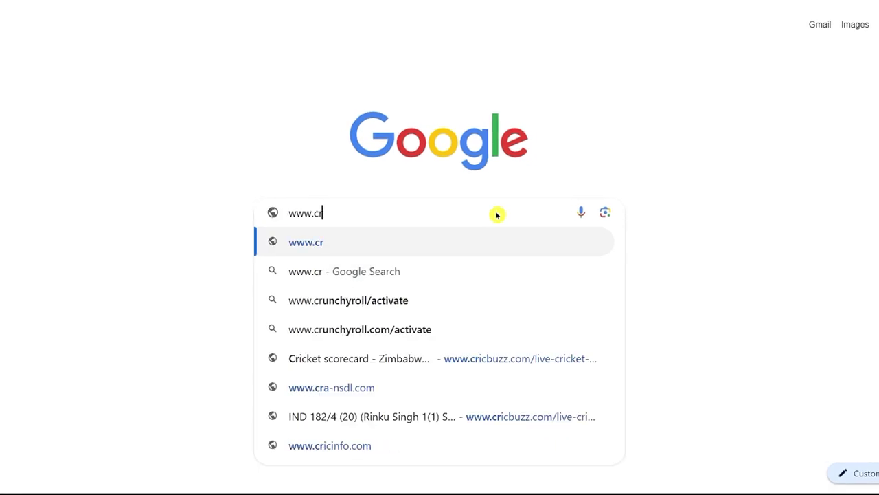
{"action": "type", "text": "eatify.ai"}
{"action": "key", "text": "Return"}
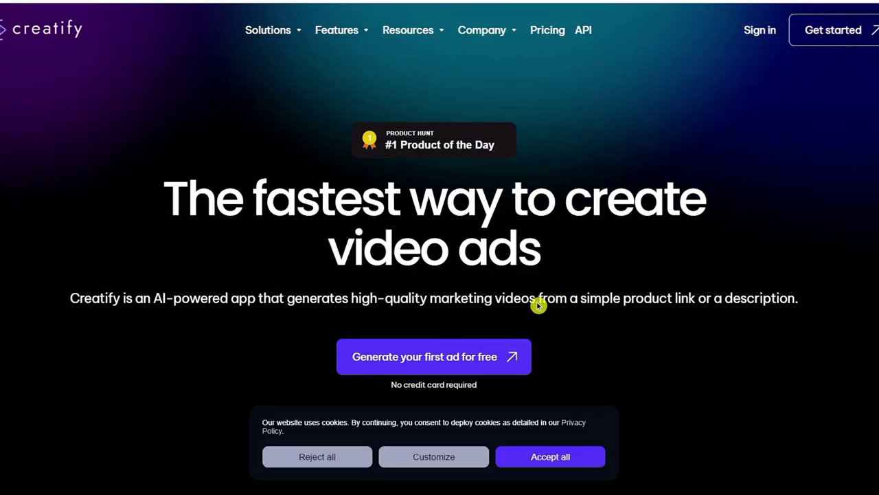
{"action": "left_click", "coordinate": [435, 358]}
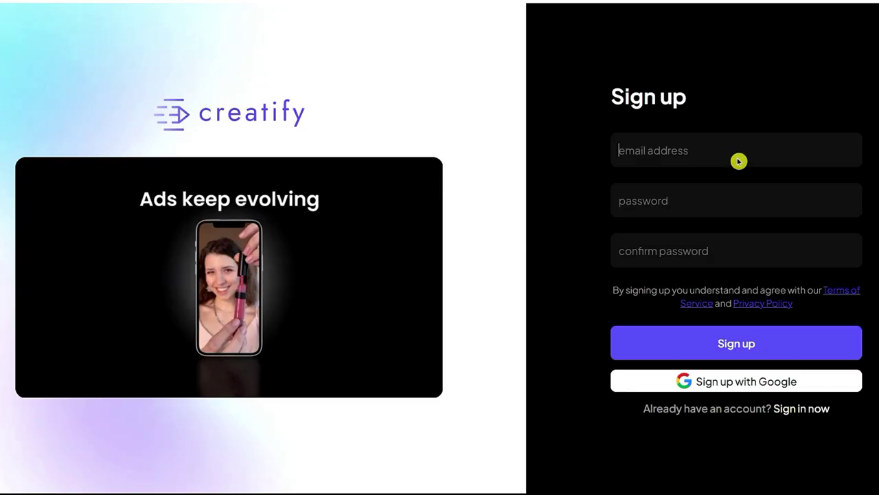
- Fill the sign-up form with the account e-mail and password, and begin confirming the password
{"action": "left_click", "coordinate": [739, 155]}
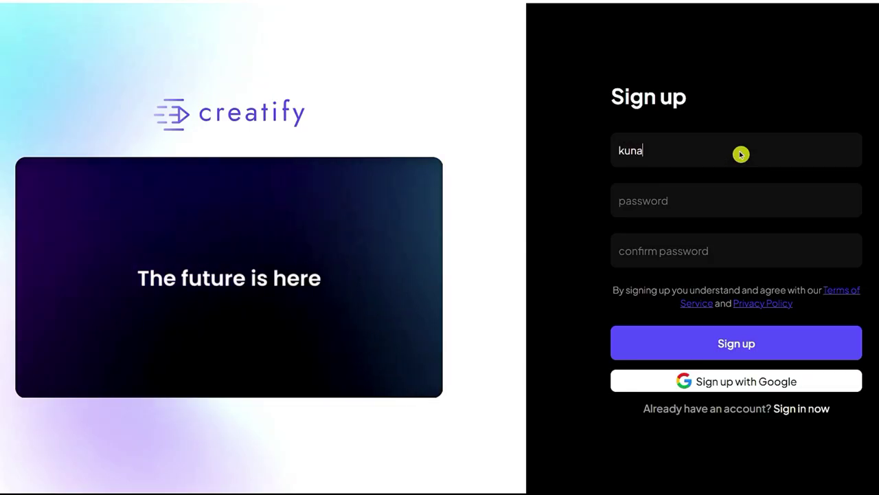
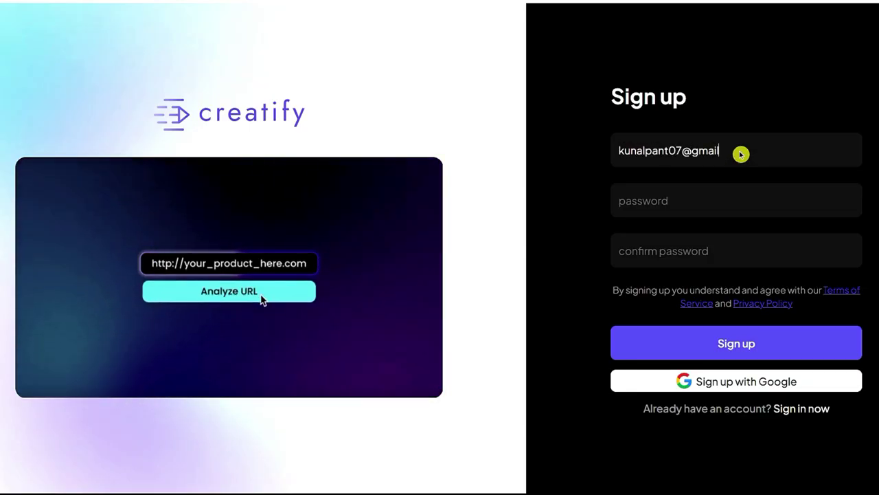
{"action": "left_click", "coordinate": [687, 210]}
{"action": "type", "text": "*********"}
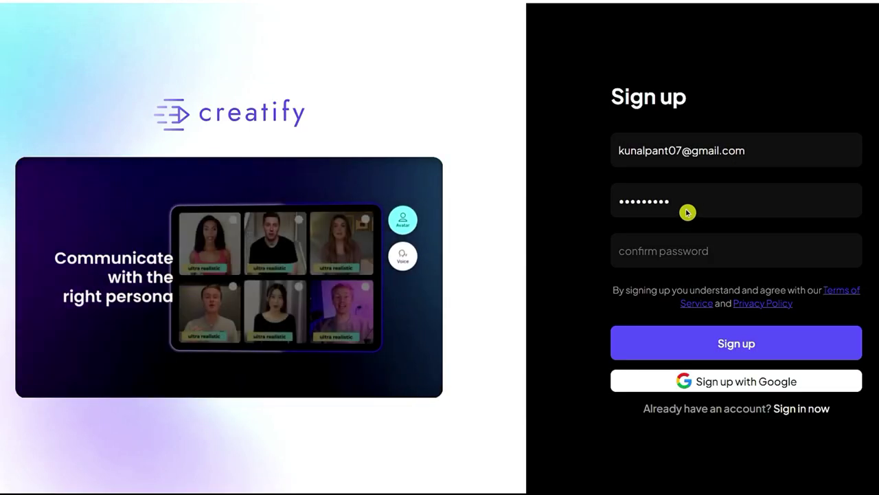
{"action": "type", "text": "***"}
{"action": "left_click", "coordinate": [661, 255]}
{"action": "type", "text": "*******"}
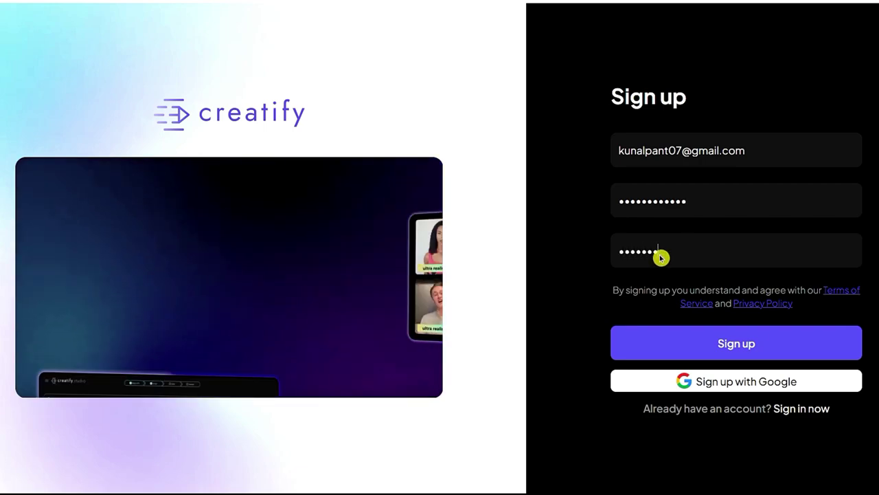
{"action": "type", "text": "*****"}
- Create the account, then paste the Amazon Skullcandy PLYR page URL into the product-link field
{"action": "left_click", "coordinate": [650, 337]}
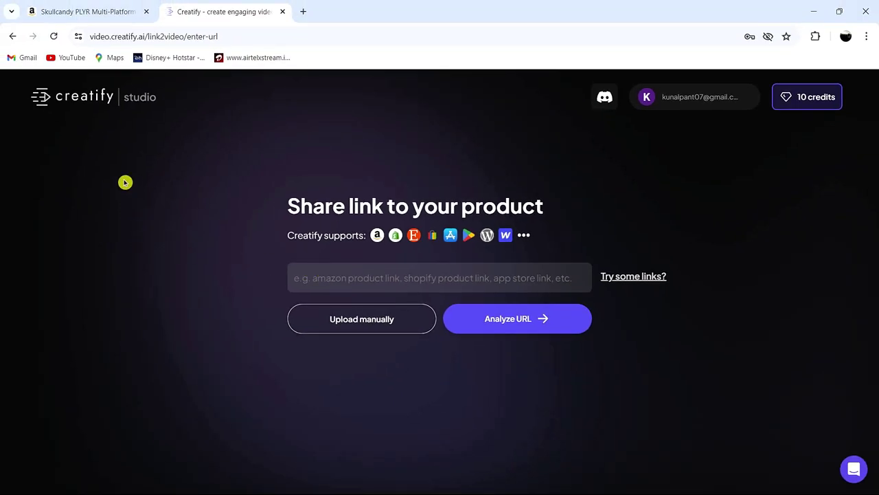
{"action": "left_click", "coordinate": [112, 11]}
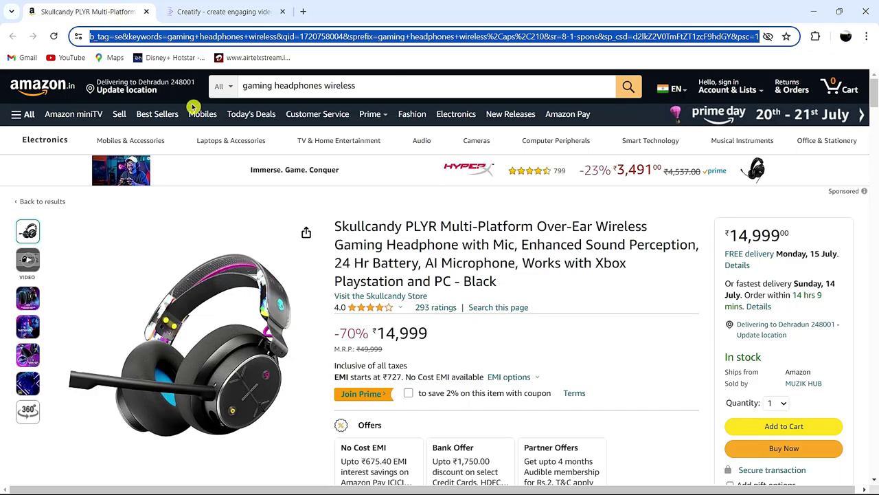
{"action": "key", "text": "ctrl+Tab"}
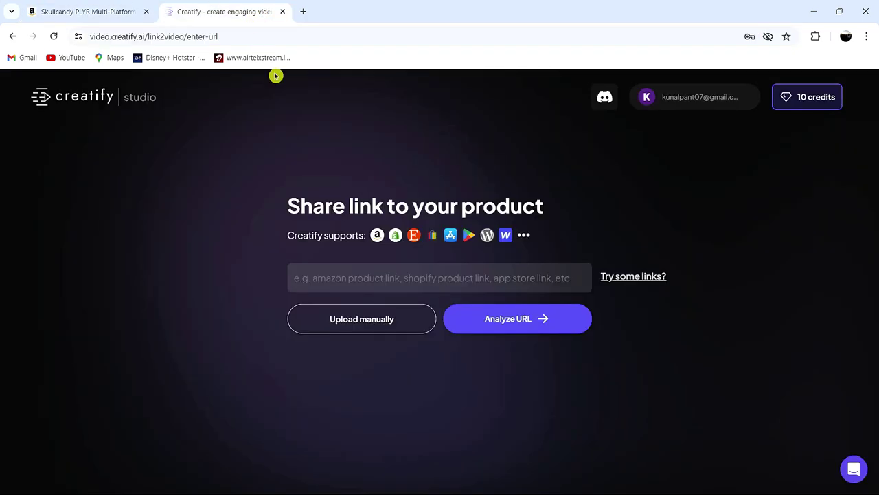
{"action": "key", "text": "ctrl+v"}
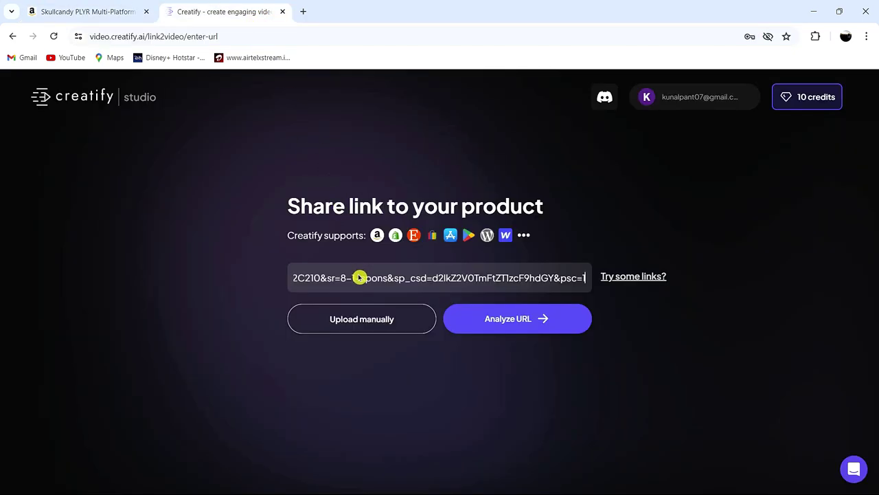
- Analyze the Amazon URL, accept the imported product details, and choose a 30-second video length
{"action": "left_click", "coordinate": [502, 327]}
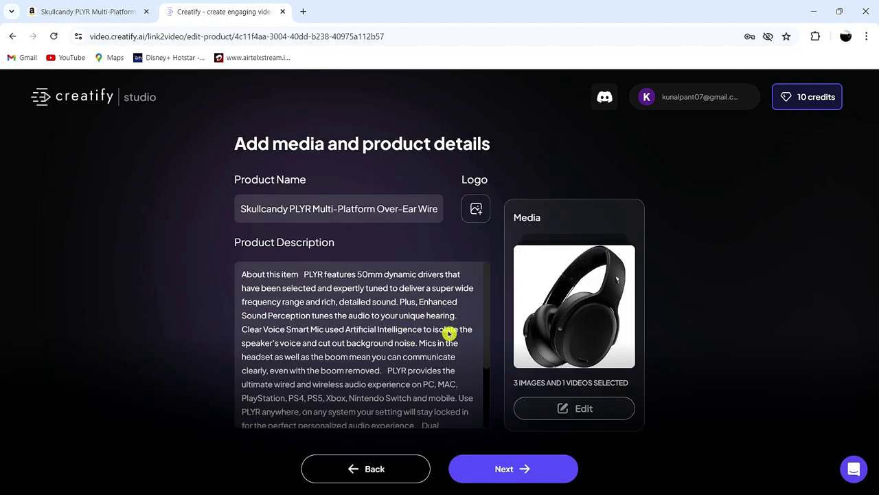
{"action": "scroll", "coordinate": [443, 338], "scroll_direction": "down", "scroll_amount": 3}
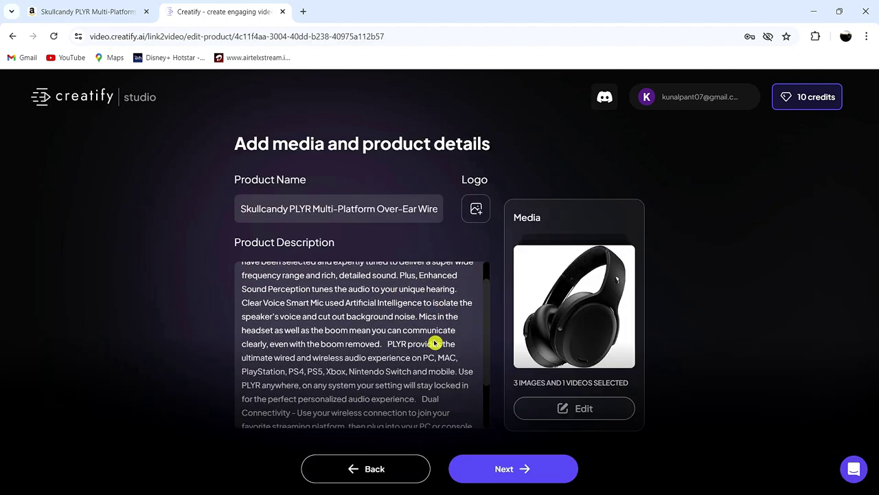
{"action": "scroll", "coordinate": [435, 358], "scroll_direction": "up", "scroll_amount": 3}
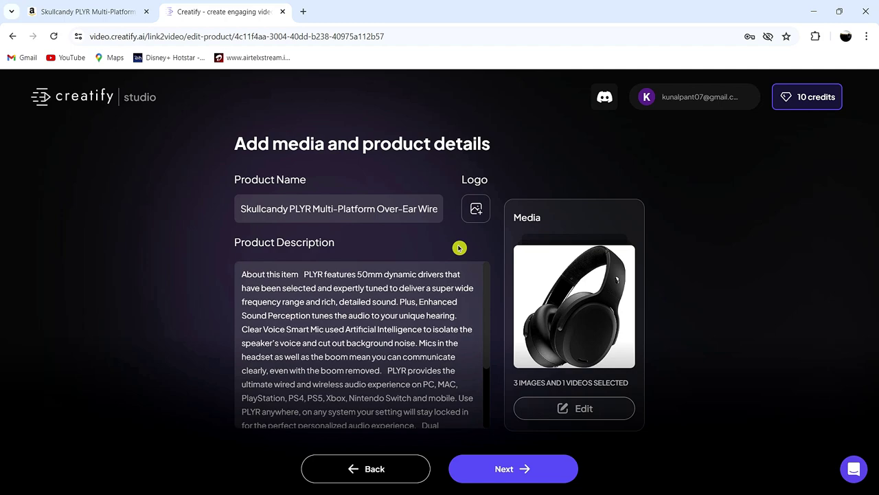
{"action": "left_click", "coordinate": [510, 470]}
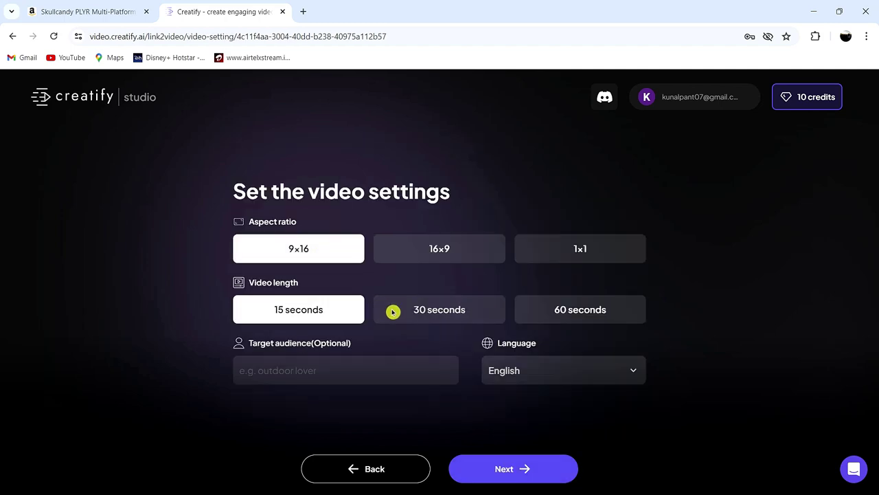
{"action": "left_click", "coordinate": [413, 314]}
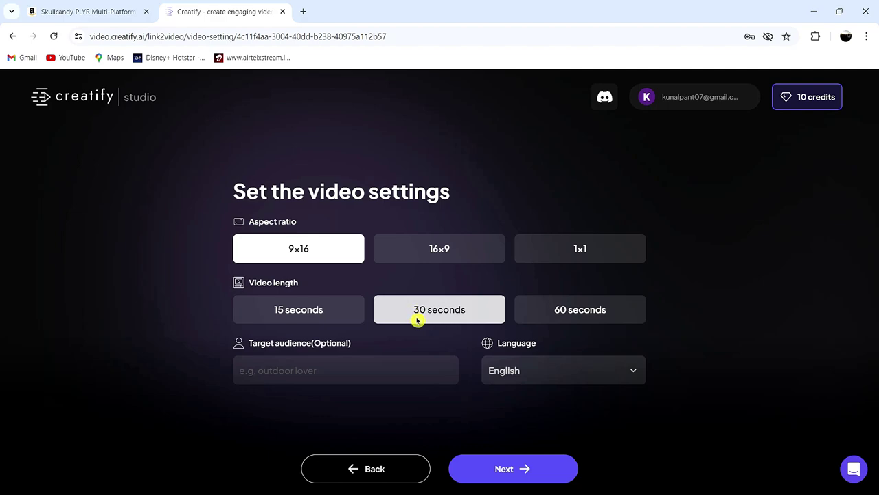
- Generate ad scripts, select the Motivational script, and continue to the visual style templates
{"action": "left_click", "coordinate": [522, 468]}
{"action": "scroll", "coordinate": [452, 353], "scroll_direction": "down", "scroll_amount": 2}
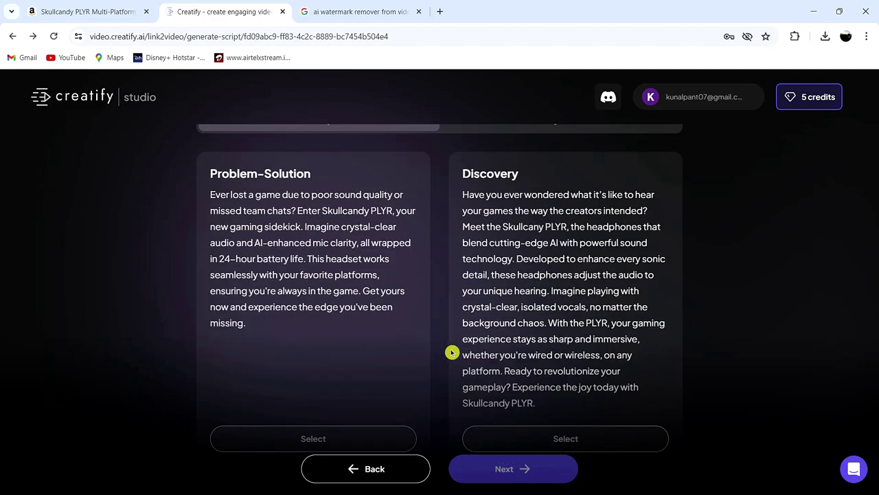
{"action": "scroll", "coordinate": [427, 352], "scroll_direction": "down", "scroll_amount": 5}
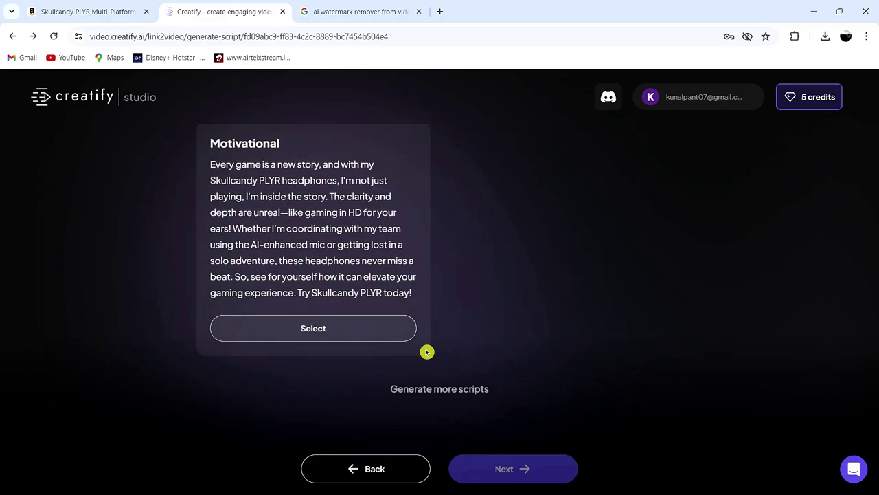
{"action": "scroll", "coordinate": [427, 352], "scroll_direction": "up", "scroll_amount": 4}
{"action": "scroll", "coordinate": [426, 351], "scroll_direction": "up", "scroll_amount": 2}
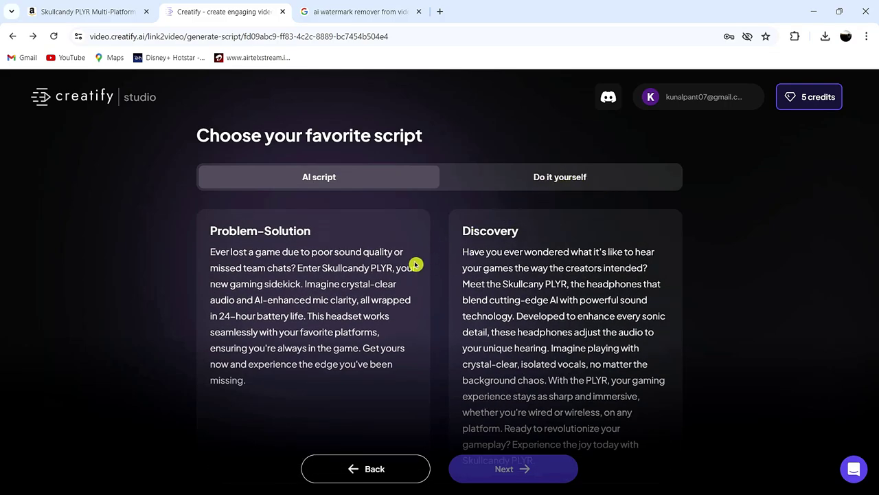
{"action": "scroll", "coordinate": [415, 265], "scroll_direction": "down", "scroll_amount": 6}
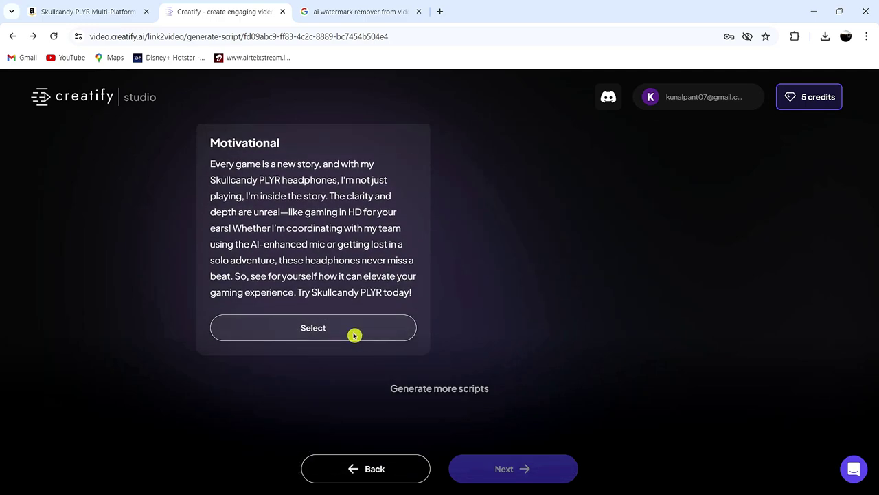
{"action": "left_click", "coordinate": [354, 334]}
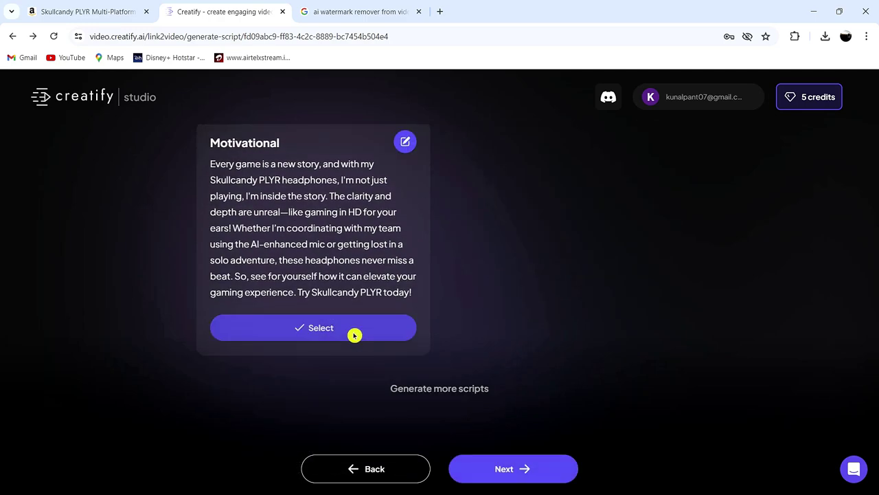
{"action": "left_click", "coordinate": [510, 474]}
- Pick the Full Screen template and wait for the 27-second Skullcandy PLYR ad to render
{"action": "scroll", "coordinate": [330, 333], "scroll_direction": "down", "scroll_amount": 1}
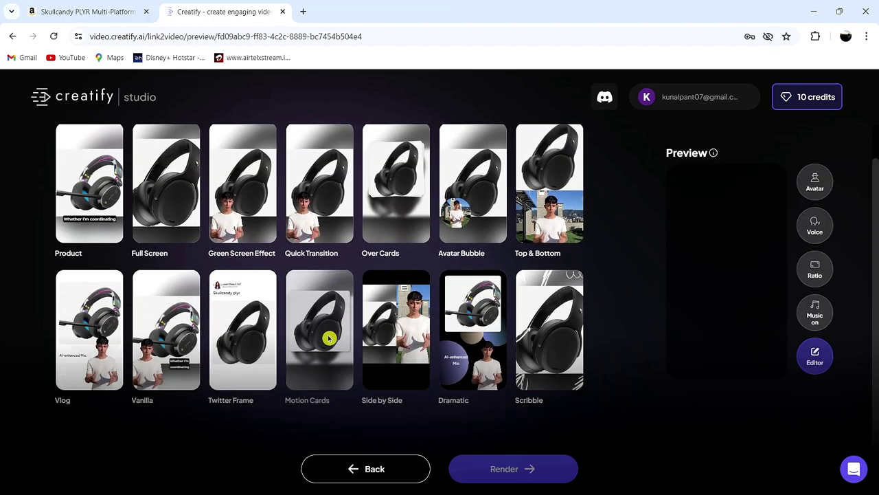
{"action": "scroll", "coordinate": [327, 352], "scroll_direction": "up", "scroll_amount": 1}
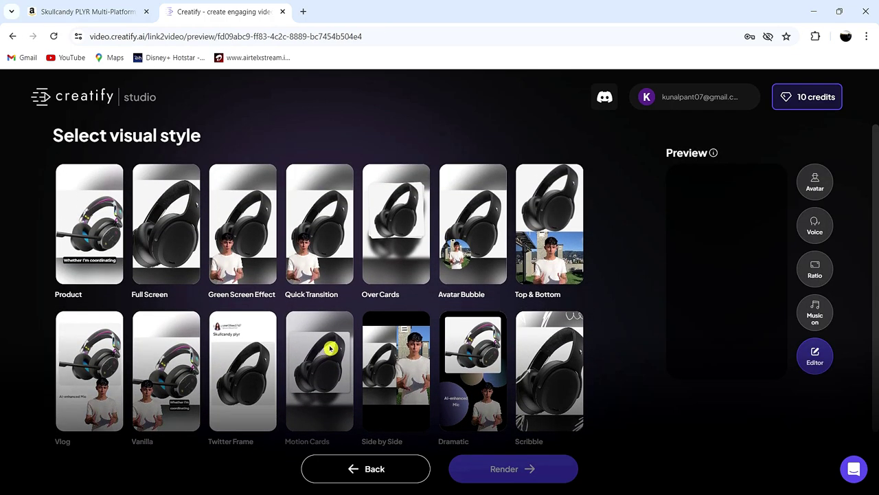
{"action": "left_click", "coordinate": [170, 280]}
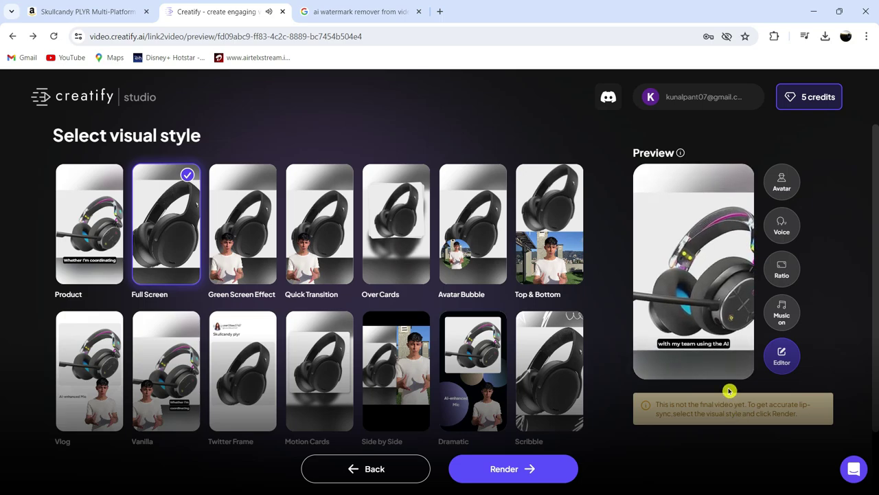
{"action": "mouse_move", "coordinate": [710, 299]}
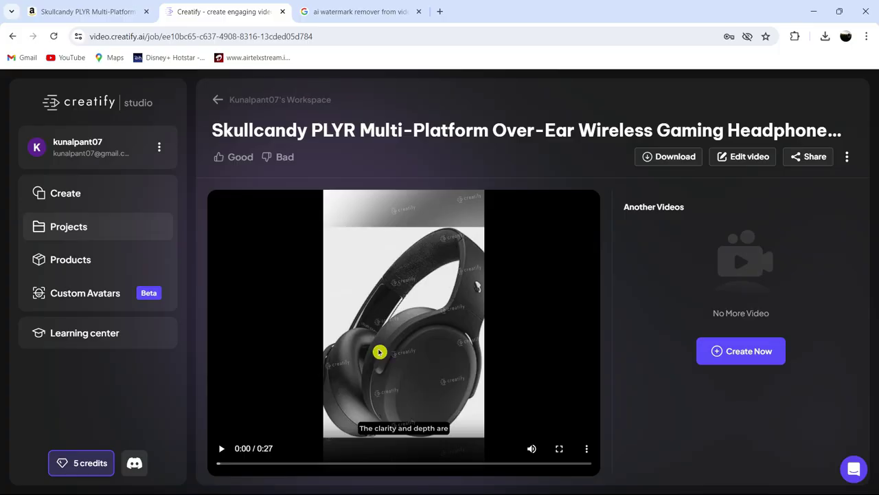
- Download the rendered ad video and bring up the Upgrade your plan pricing options
{"action": "left_click", "coordinate": [670, 161]}
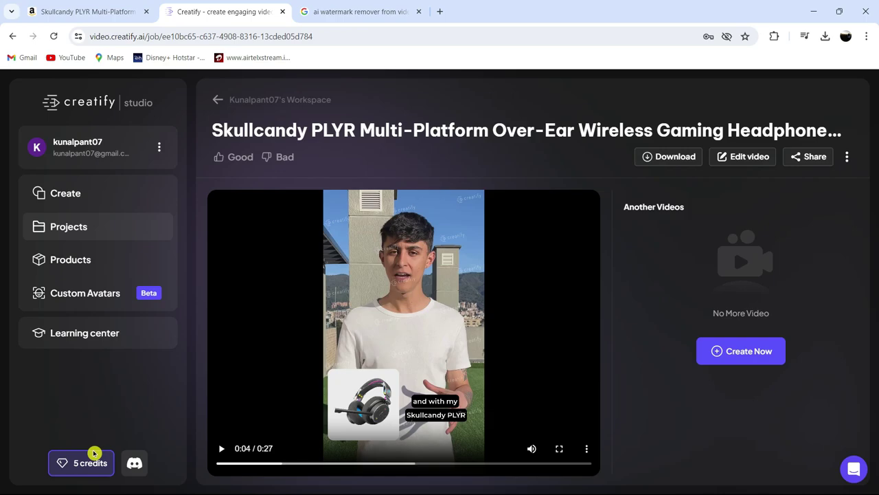
{"action": "left_click", "coordinate": [76, 466]}
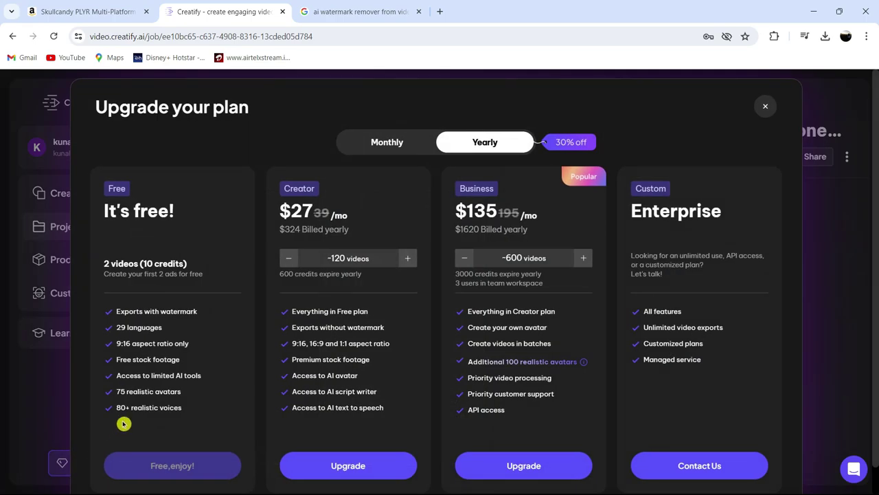